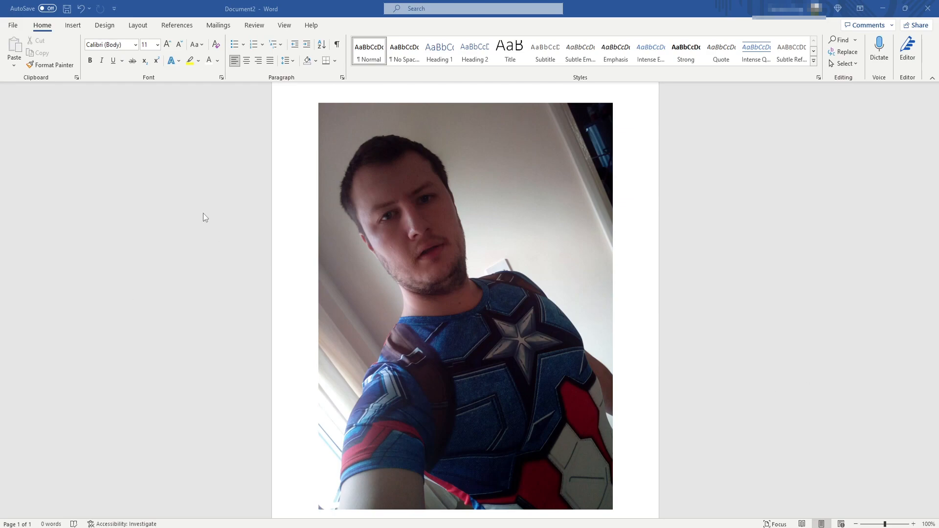
click(74, 25)
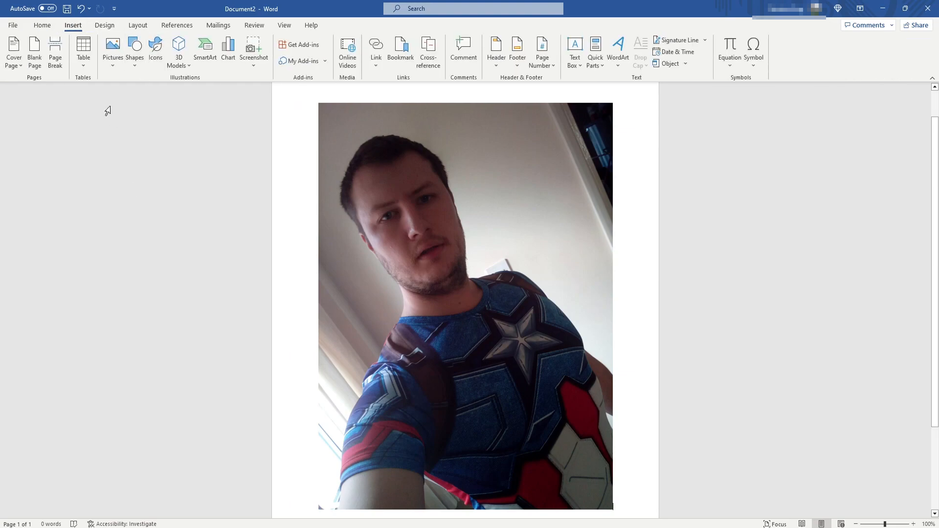
click(113, 53)
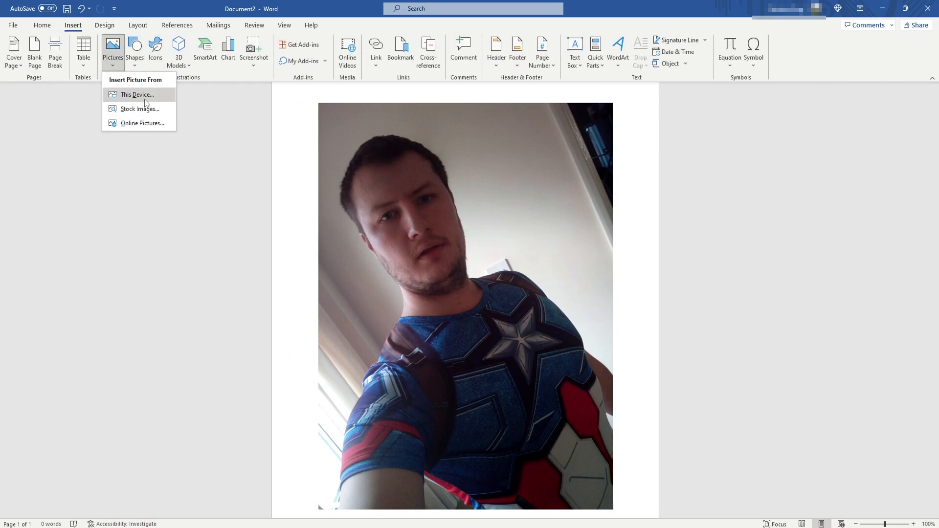
click(327, 2)
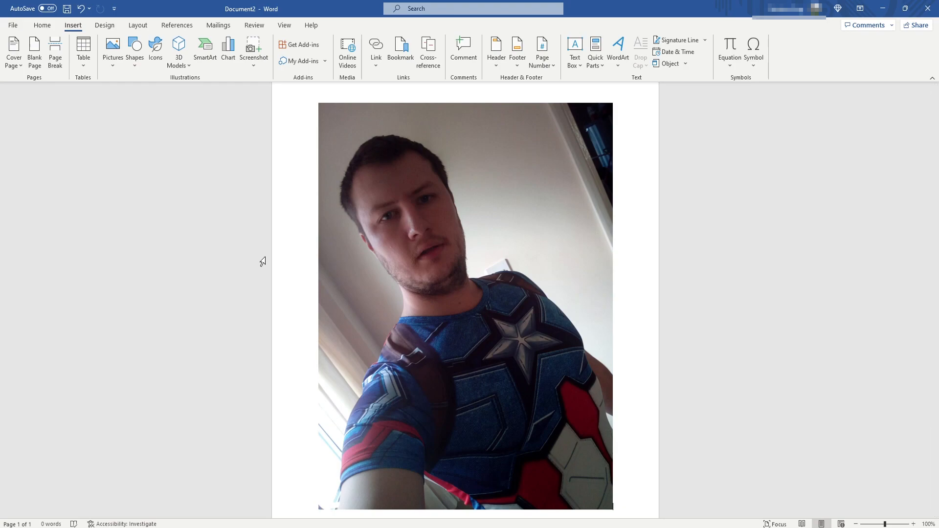
Select the photo on the page and show its picture formatting options
click(454, 262)
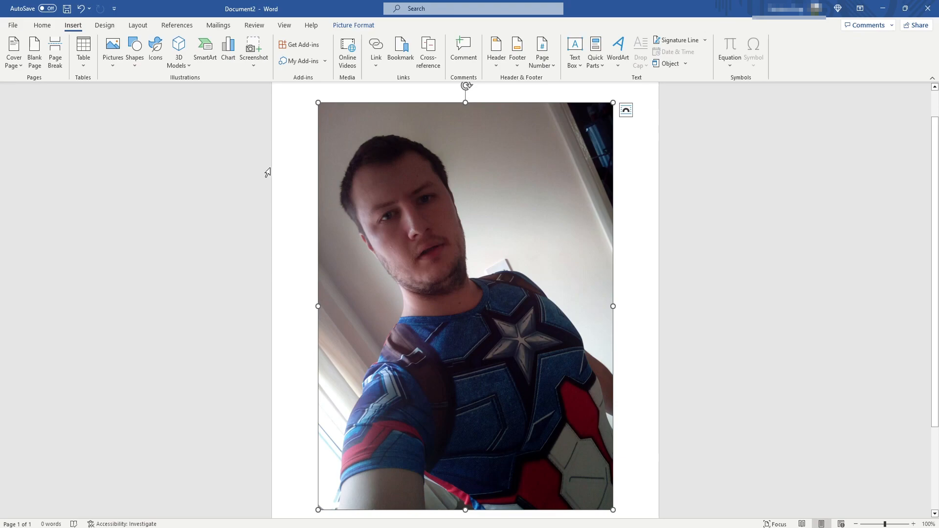
click(354, 26)
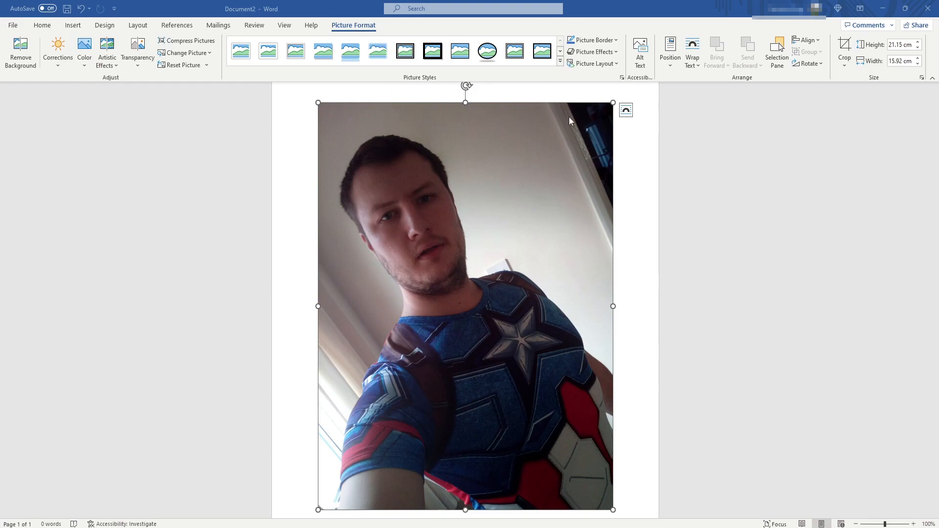
click(934, 79)
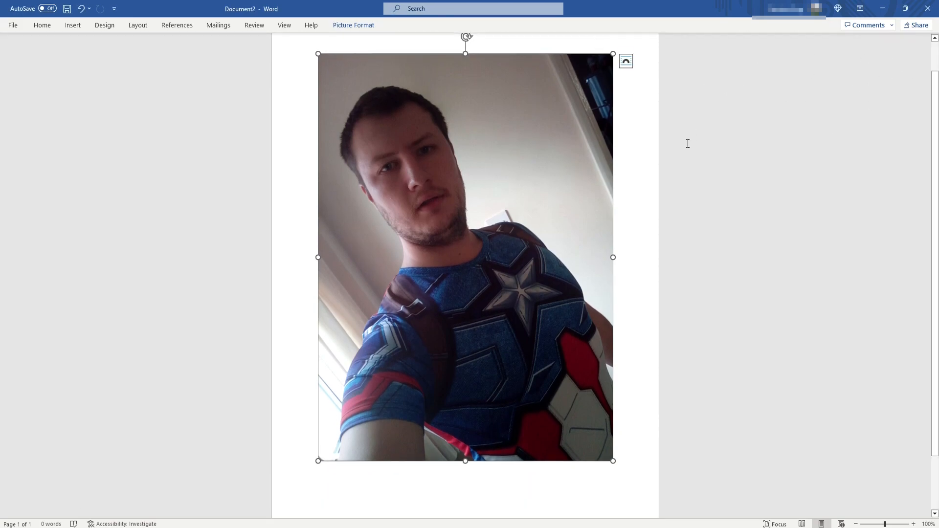
click(361, 30)
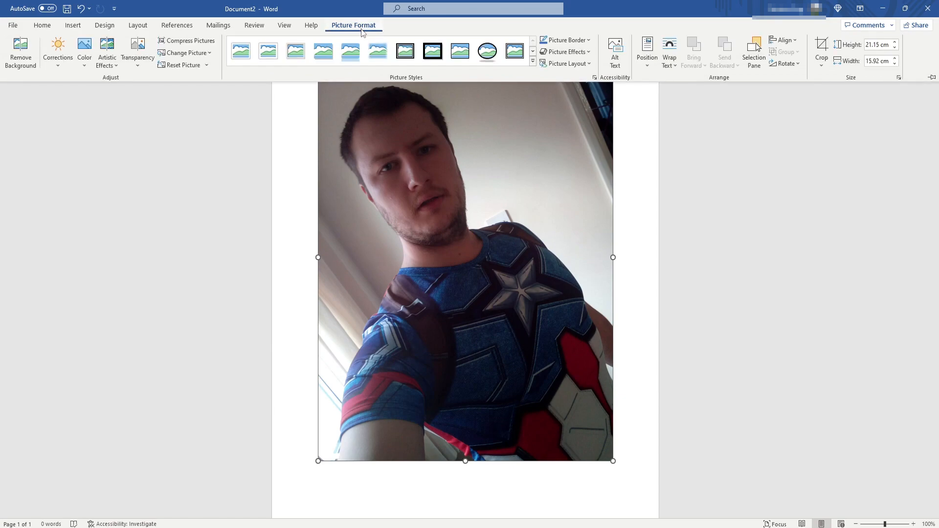
click(934, 79)
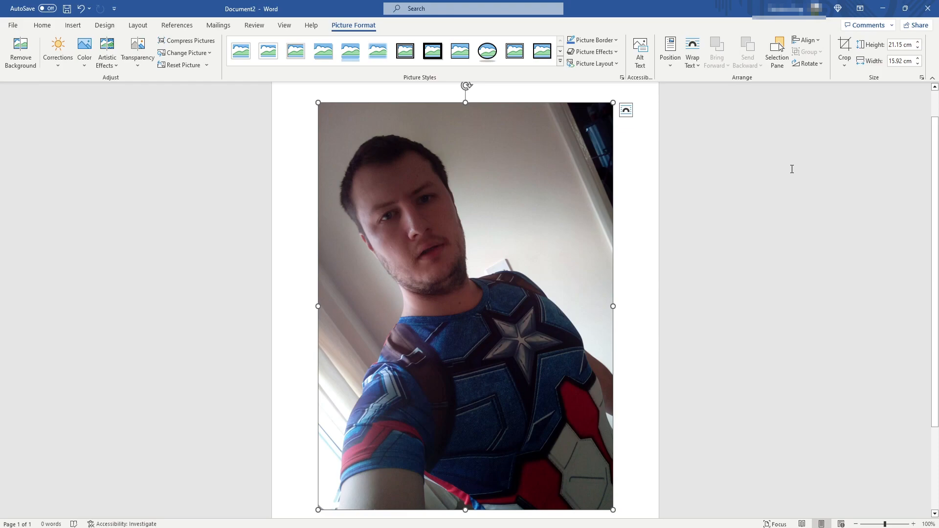
Start Remove Background on the photo and mark the missing hair and side of the head as areas to keep
click(20, 57)
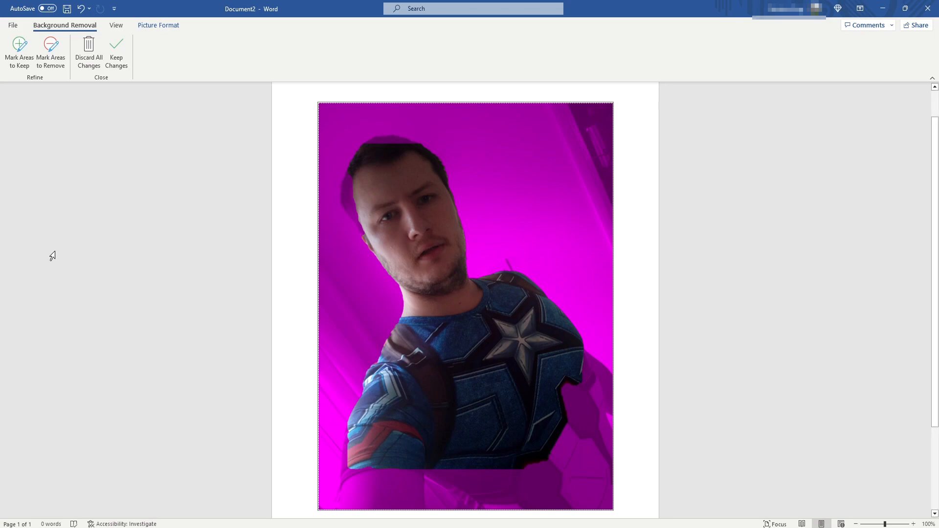
click(20, 54)
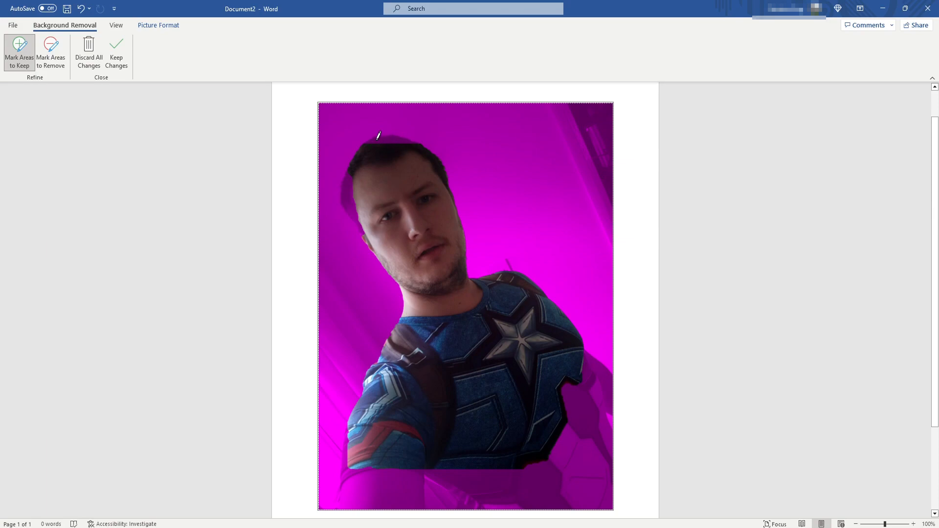
drag(370, 141, 405, 141)
drag(407, 136, 406, 140)
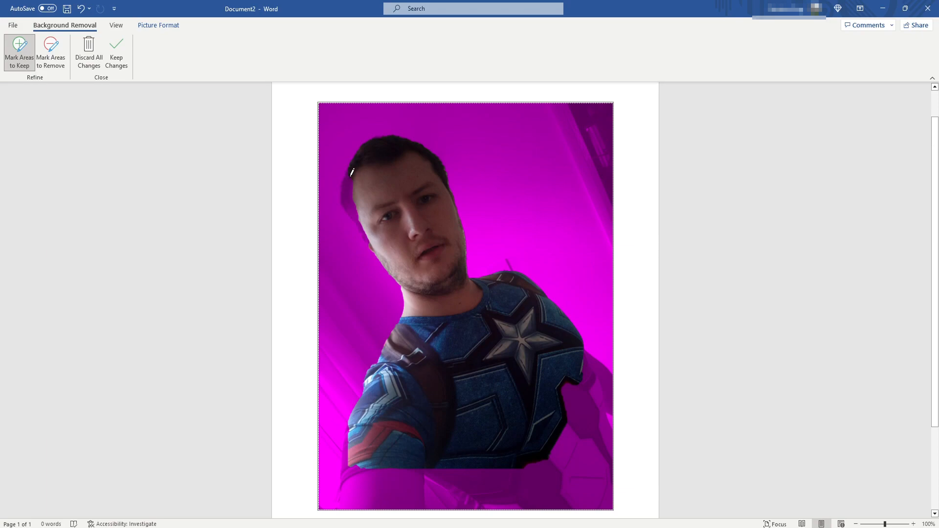
drag(350, 178, 372, 238)
drag(371, 250, 362, 234)
Mark the missing forearm, sleeve edge, lower shirt and red and white shirt panels as areas to keep
mouse_move(349, 427)
mouse_down()
mouse_move(346, 505)
mouse_move(422, 506)
mouse_up()
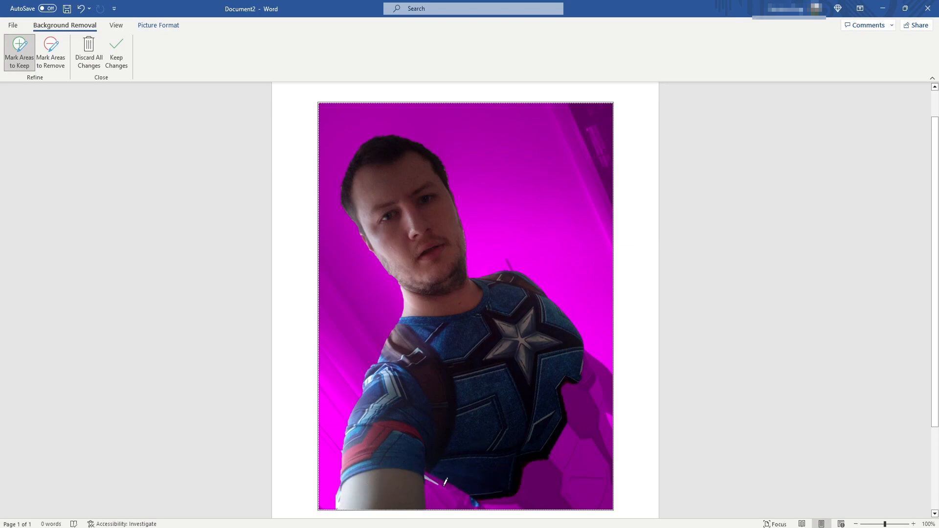
mouse_move(439, 481)
mouse_down()
mouse_move(497, 503)
mouse_move(614, 497)
mouse_move(599, 396)
mouse_move(612, 403)
mouse_move(612, 376)
mouse_move(580, 352)
mouse_up()
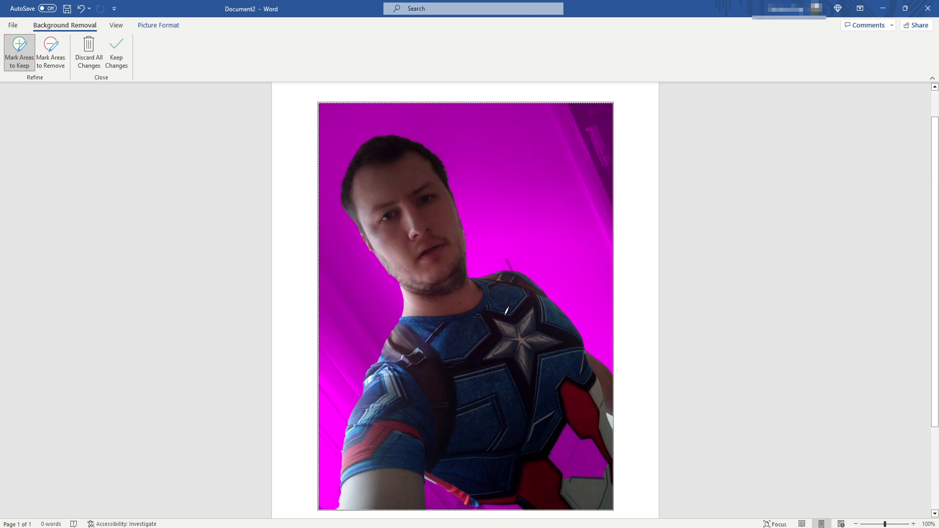
drag(464, 504, 520, 508)
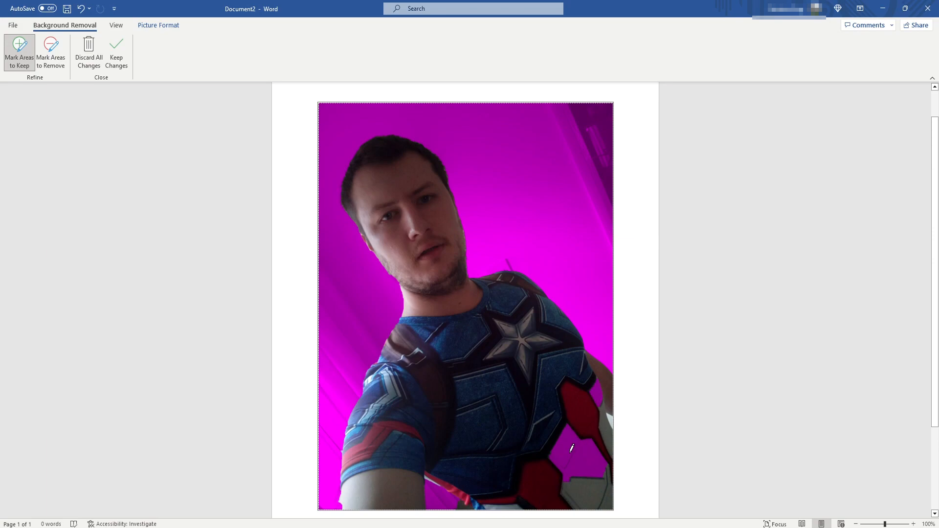
mouse_move(568, 474)
mouse_down()
mouse_move(563, 437)
mouse_move(600, 450)
mouse_move(593, 469)
mouse_move(566, 476)
mouse_up()
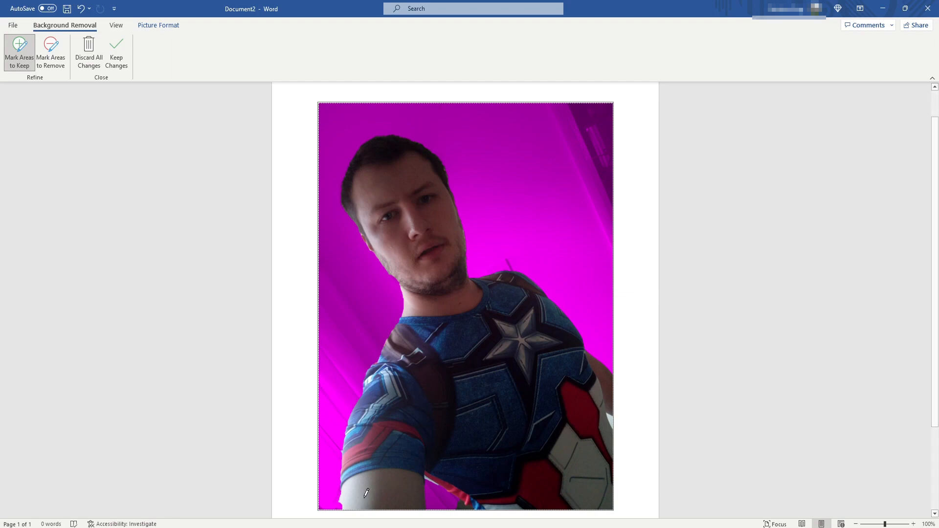
drag(342, 489, 340, 496)
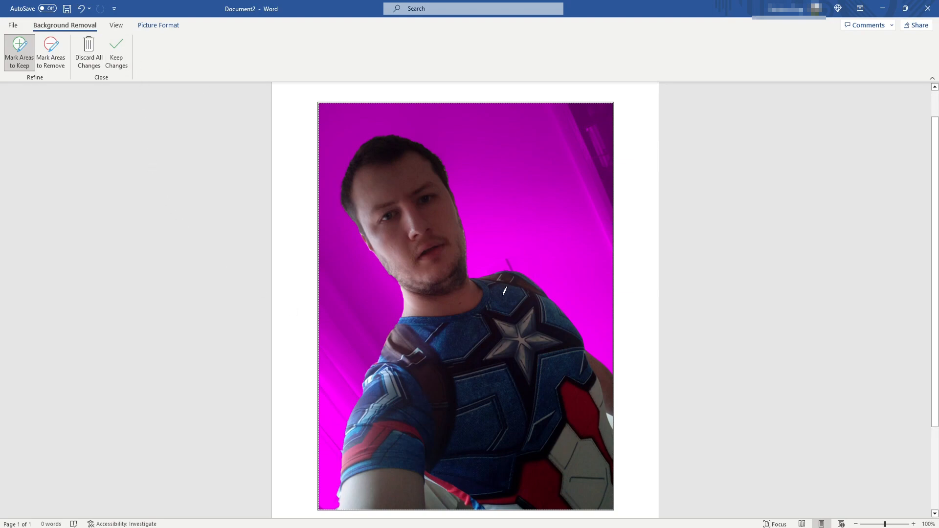
Mark a stray line across the background beside the face as an area to keep, and undo it
mouse_move(541, 133)
mouse_down()
mouse_move(467, 183)
mouse_move(460, 216)
mouse_up()
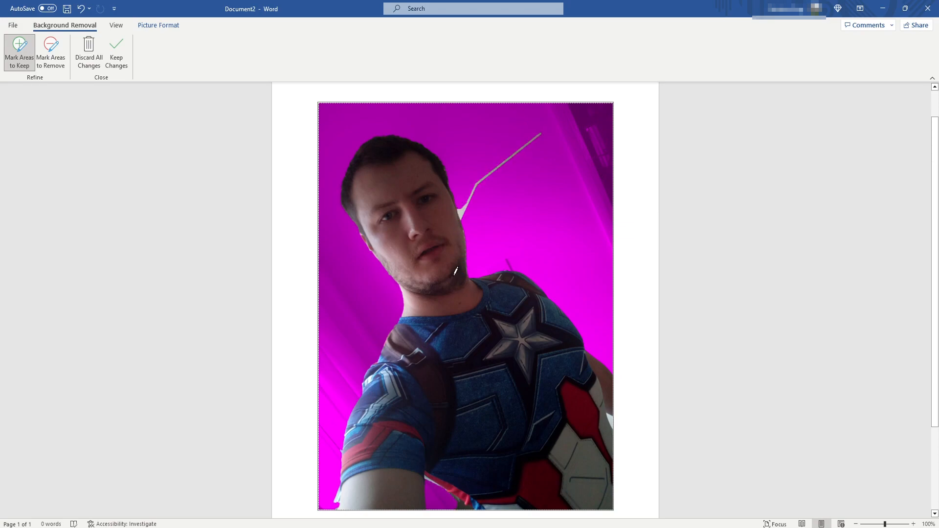
key(ctrl+z)
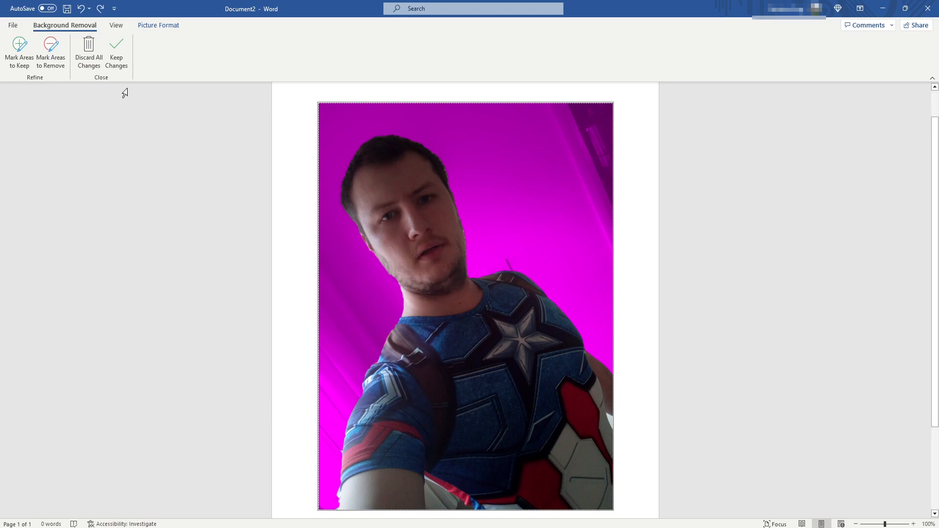
Keep the background removal changes and apply the white matte frame picture style to the photo
click(116, 49)
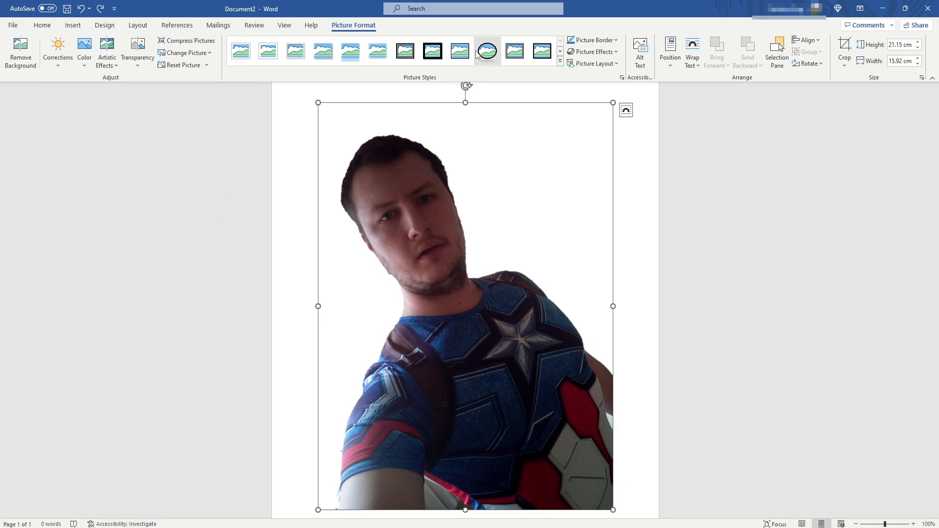
click(268, 52)
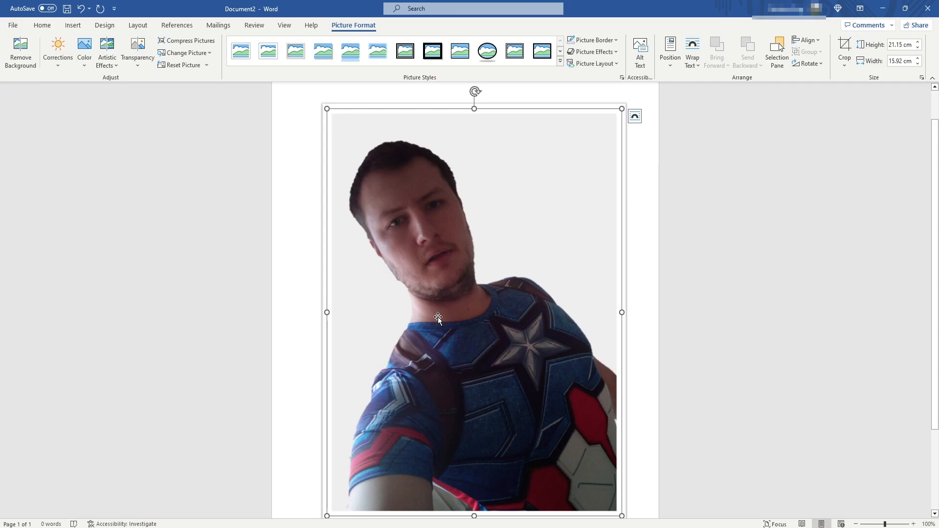
Reopen background removal on the framed photo and mark the patch between the forearm and shirt hem as an area to remove
click(22, 65)
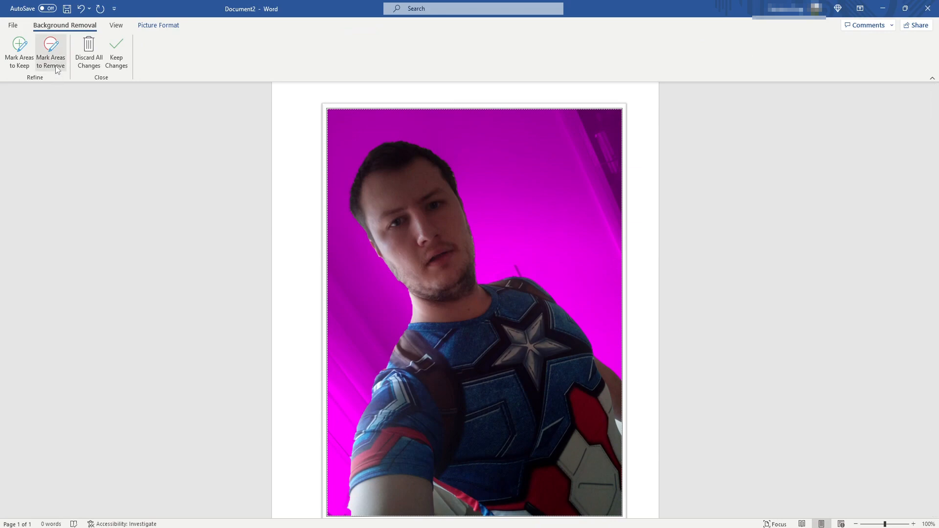
click(54, 55)
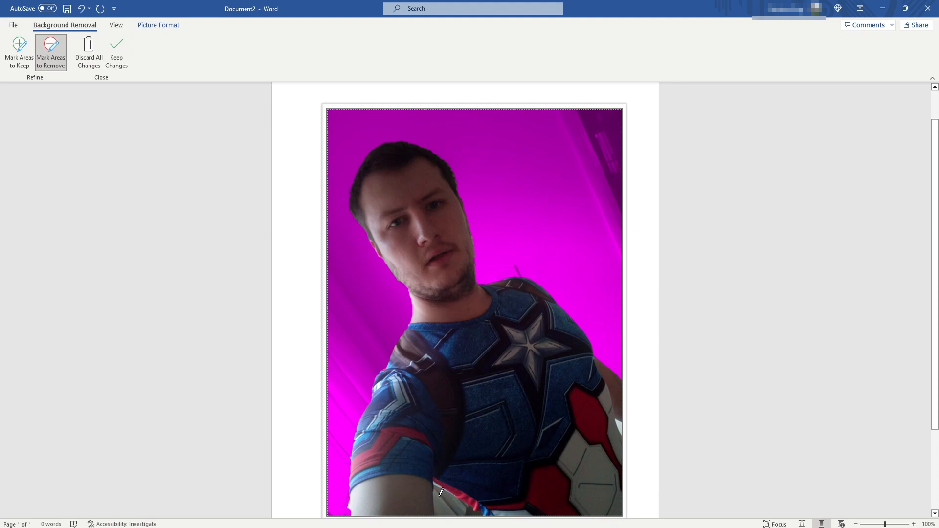
mouse_move(437, 515)
mouse_down()
mouse_move(446, 485)
mouse_move(473, 508)
mouse_move(439, 476)
mouse_move(452, 464)
mouse_move(473, 479)
mouse_up()
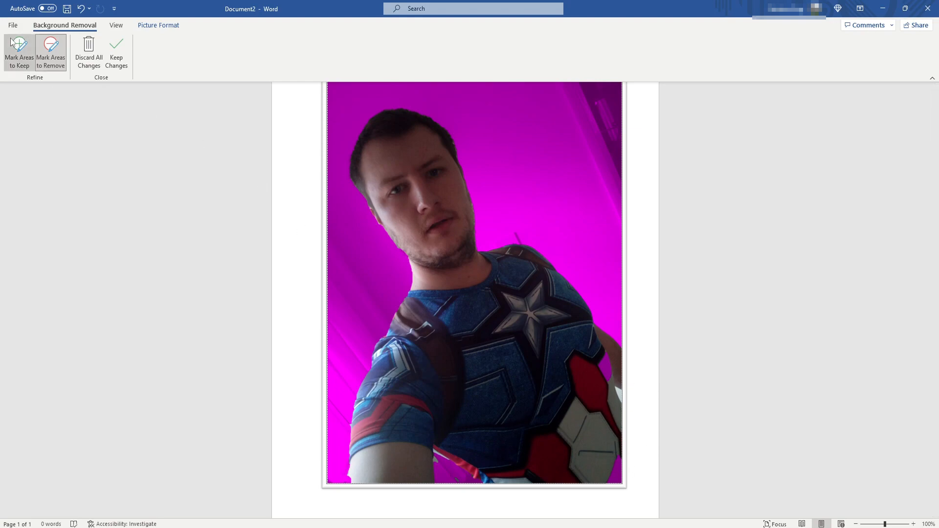
Mark the shirt's outer edge beside the red panel as an area to keep, and keep the background removal changes
click(19, 51)
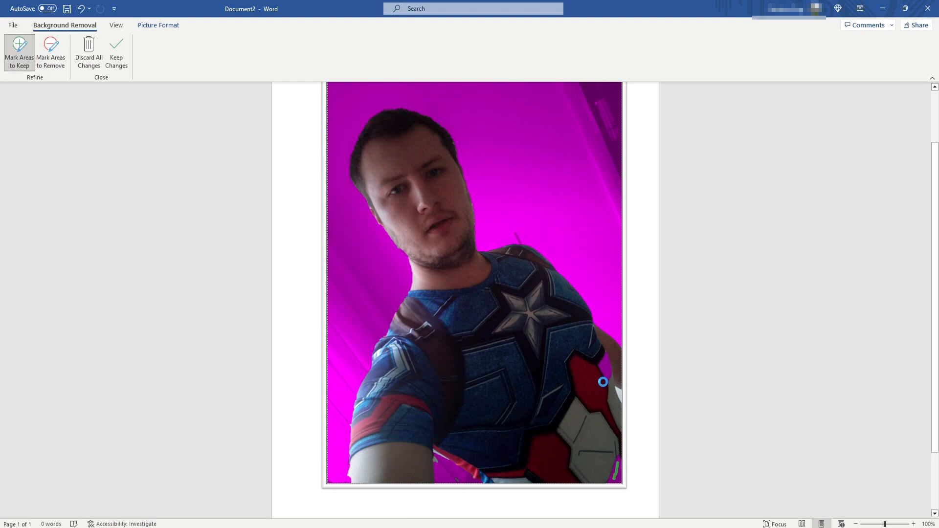
drag(605, 366, 607, 379)
click(116, 51)
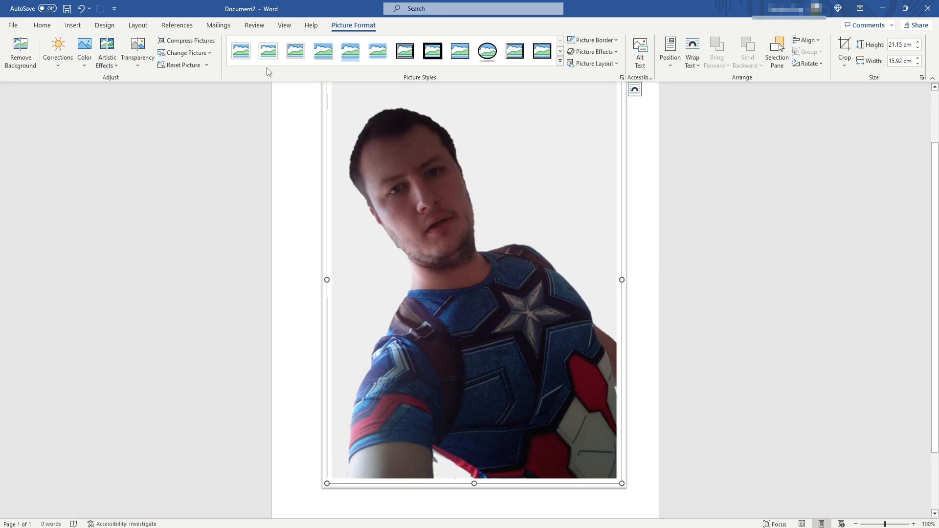
scroll(502, 416, up, 1)
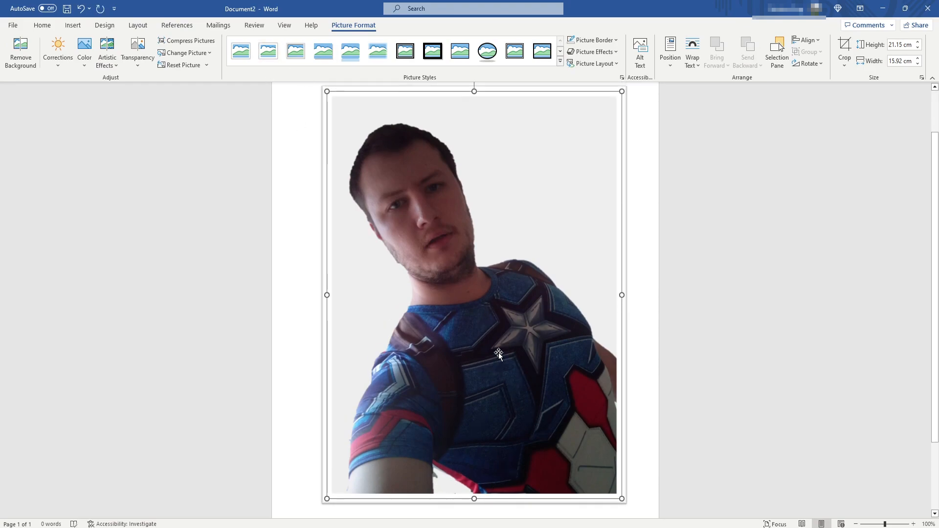